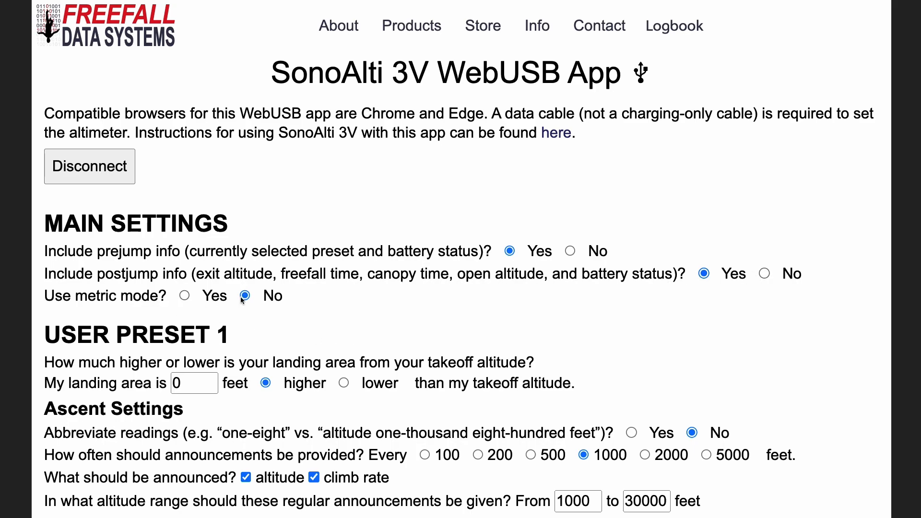
Step: Set the ascent announcements of User Preset 1 to every 2000 feet
scroll(247, 301, down, 1)
scroll(247, 301, down, 5)
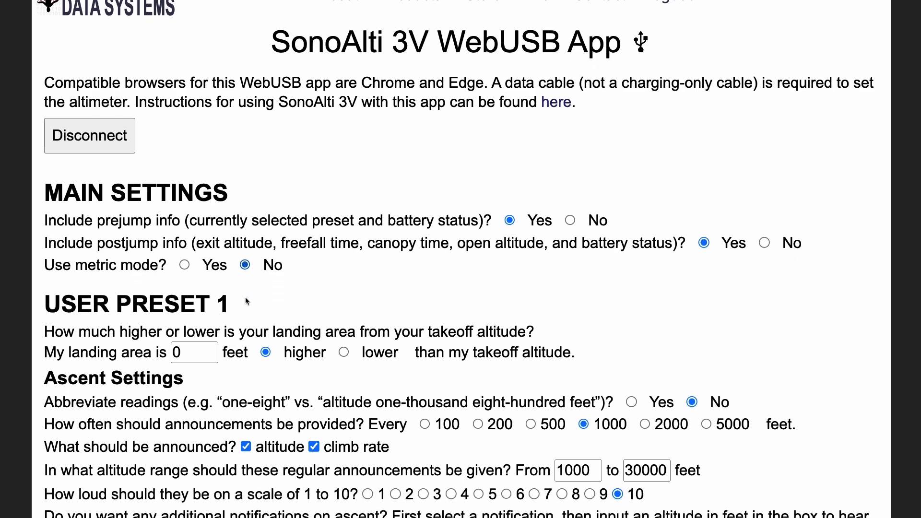
scroll(247, 301, down, 3)
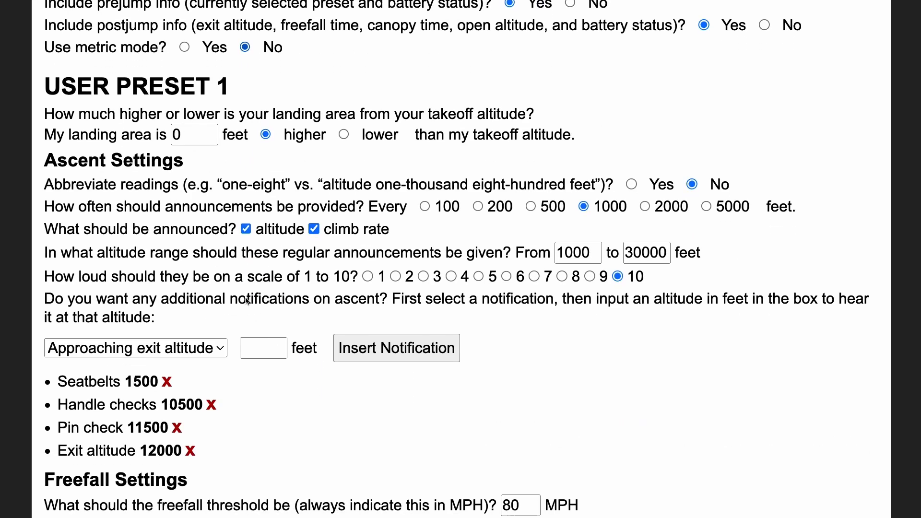
scroll(247, 301, up, 1)
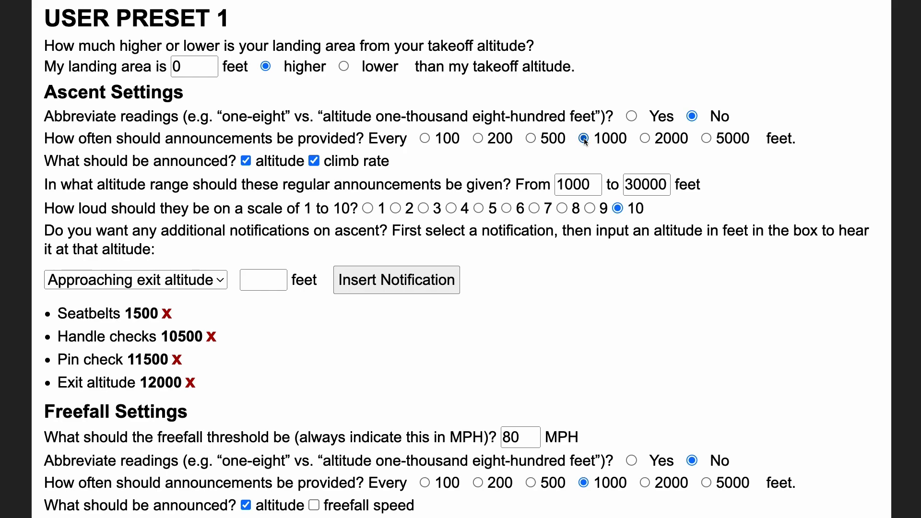
click(645, 138)
click(591, 188)
click(596, 188)
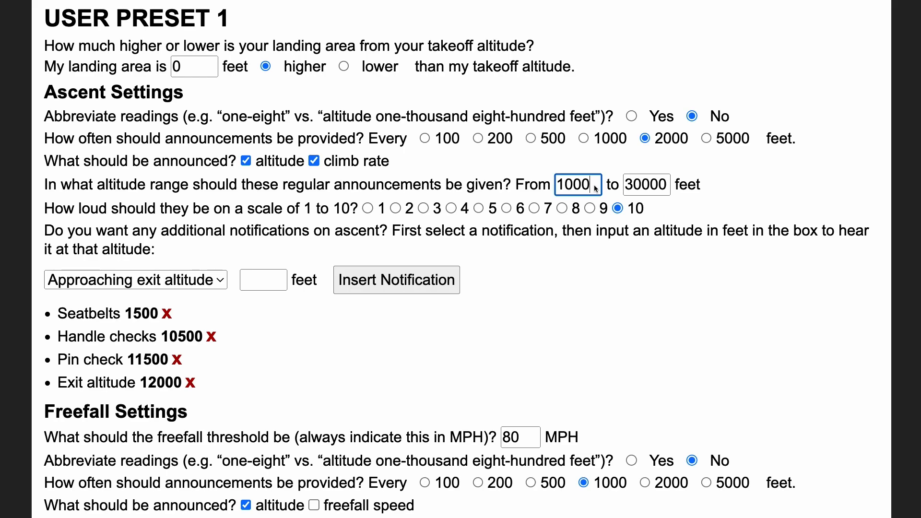
key(Tab)
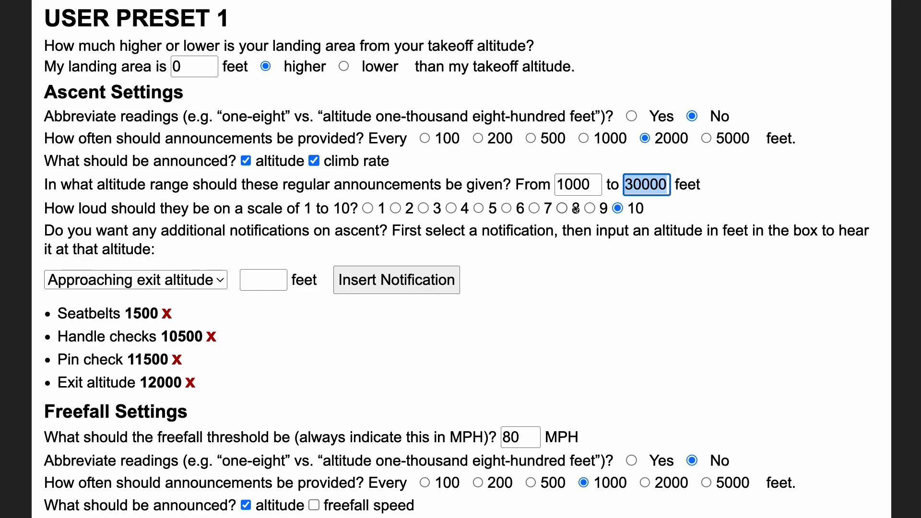
click(368, 209)
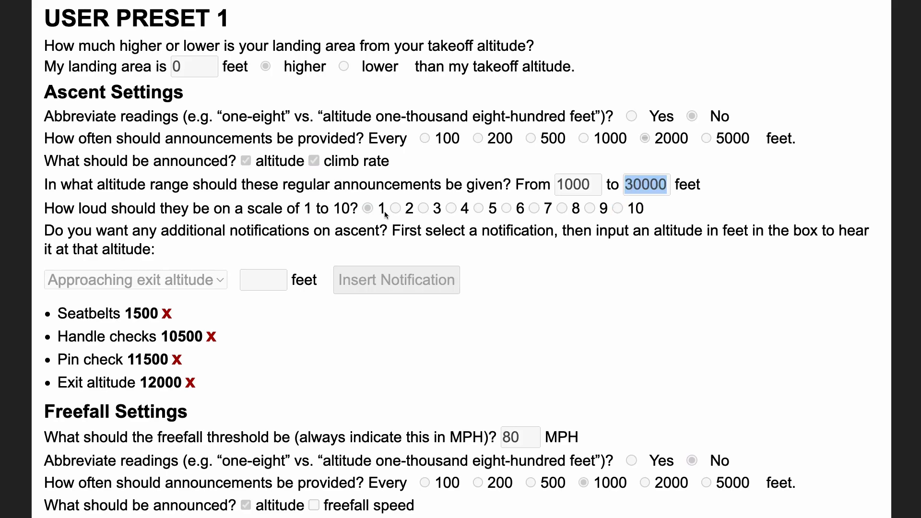
click(619, 210)
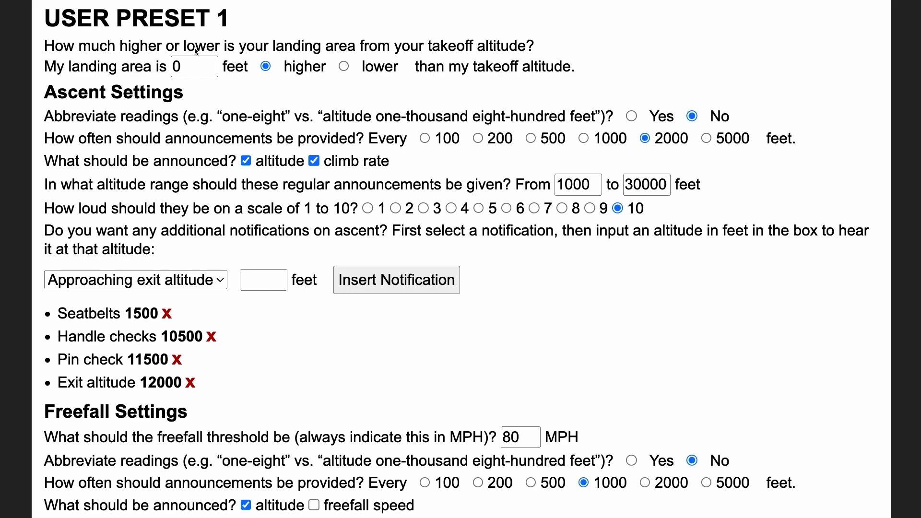
Step: Replace the Exit altitude notification in User Preset 1's ascent settings with Approaching exit altitude at 12500 feet
click(190, 384)
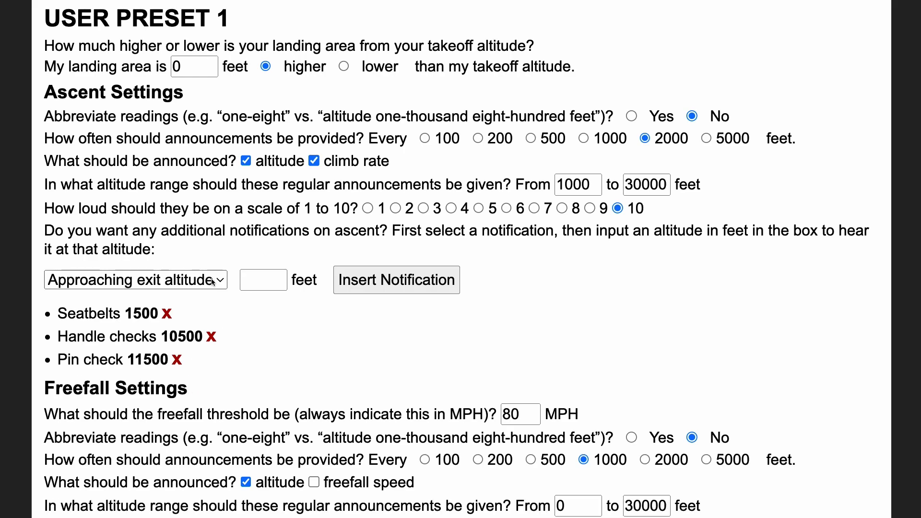
click(261, 279)
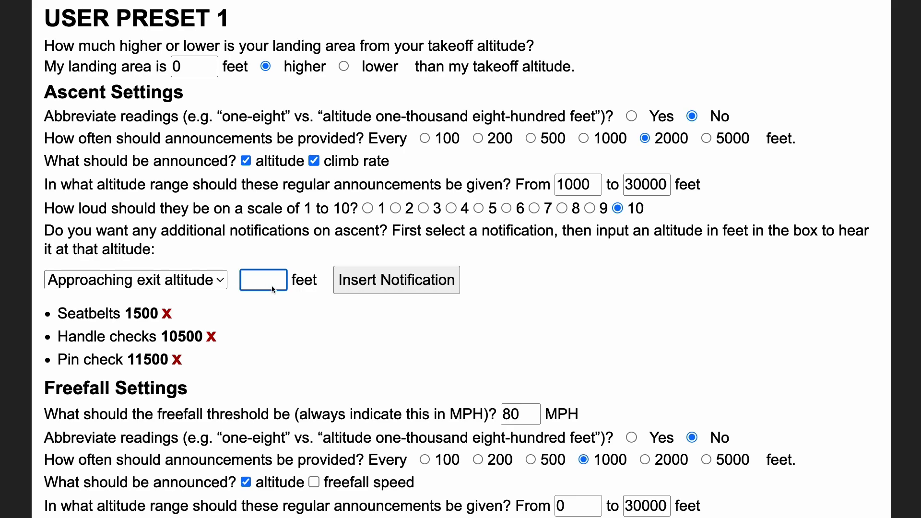
text(12500)
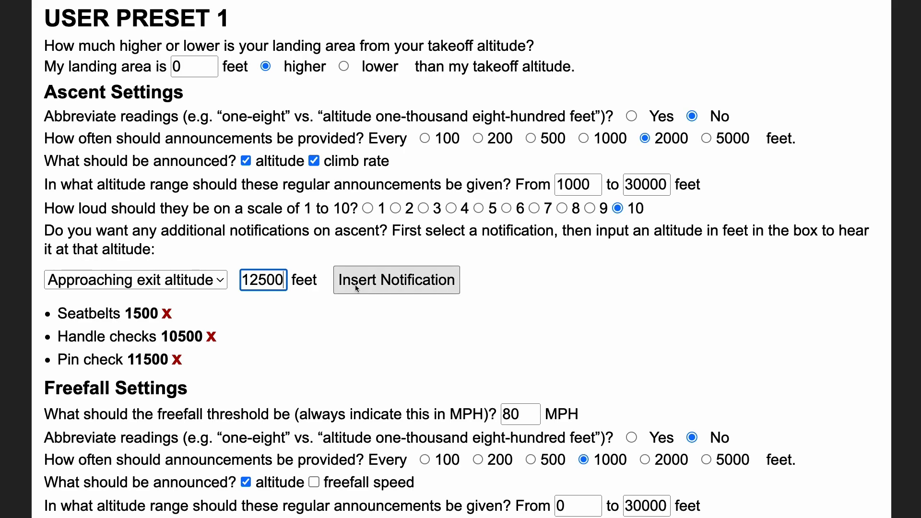
click(368, 283)
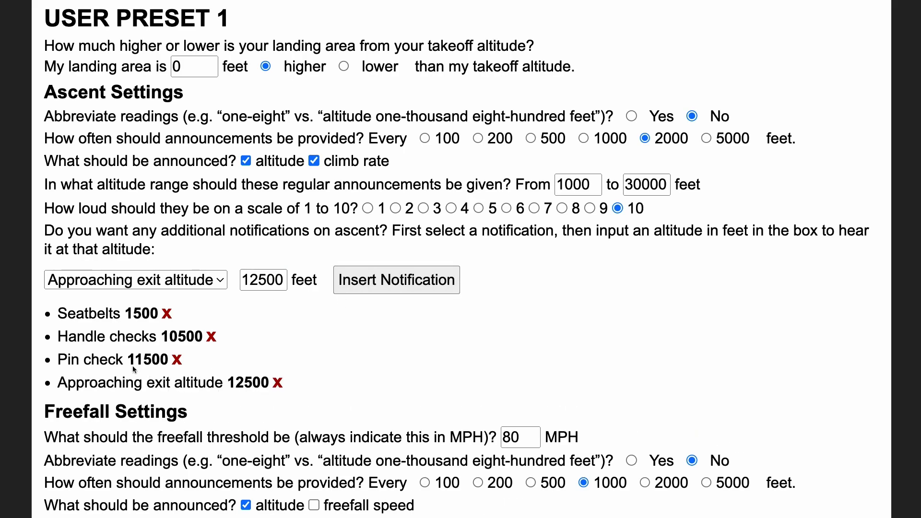
Step: Remove the ascent Pin check notification in User Preset 1 and insert a new one at 9500 feet
click(179, 362)
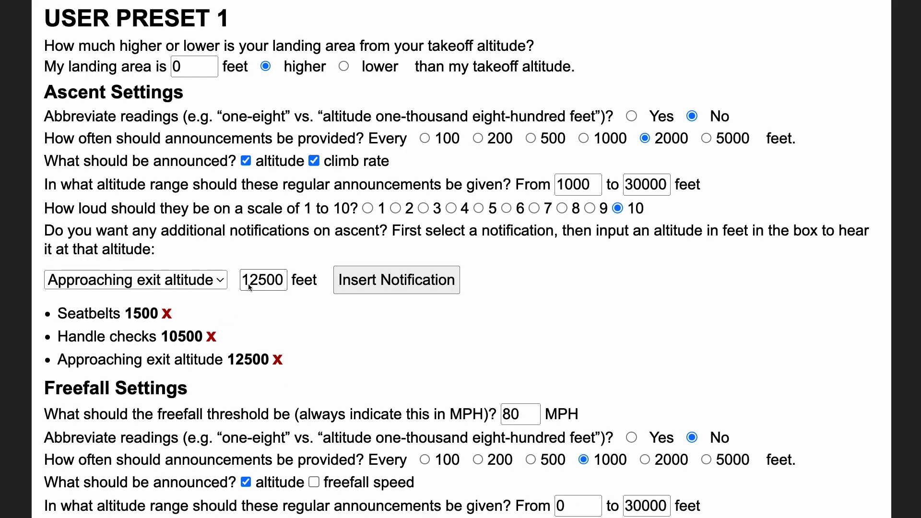
click(191, 282)
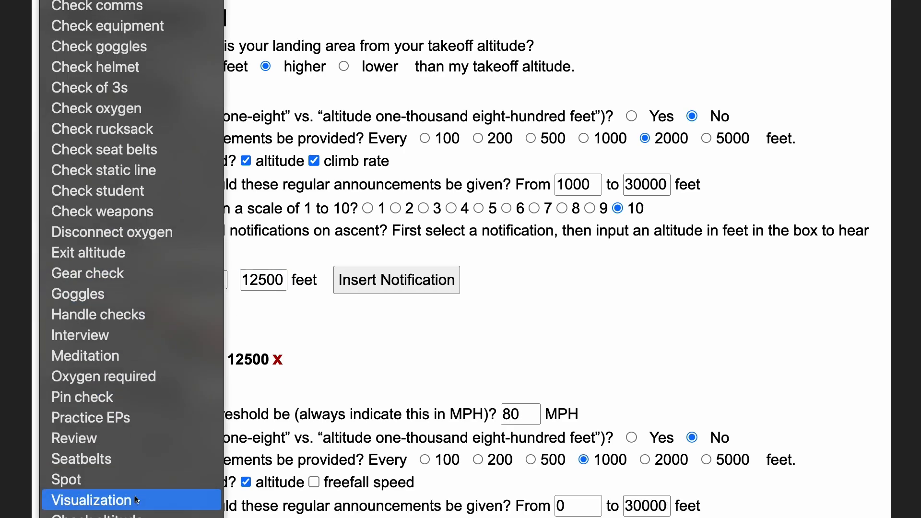
click(136, 392)
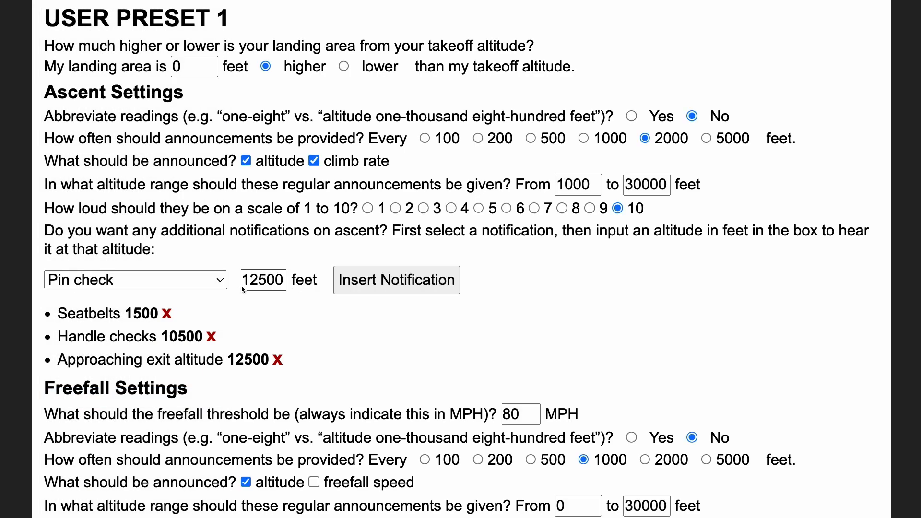
click(258, 285)
key(BackSpace)
key(BackSpace)
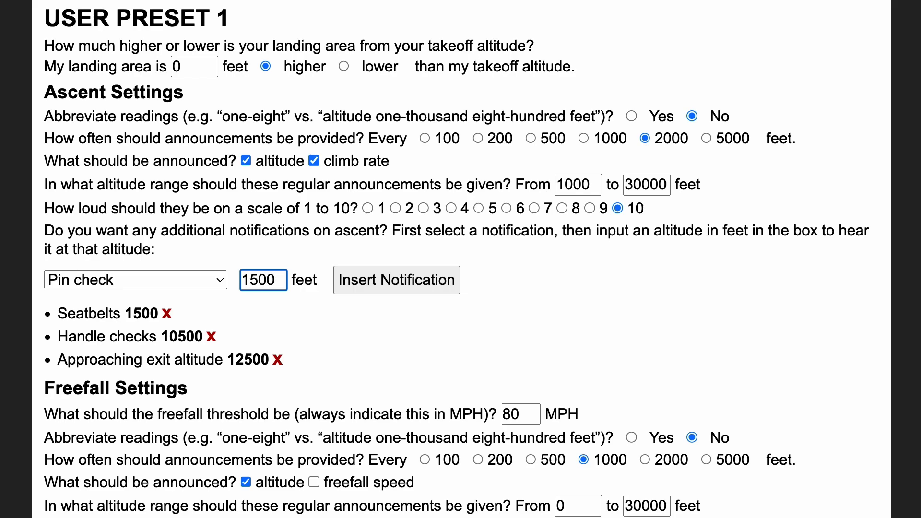
text(9)
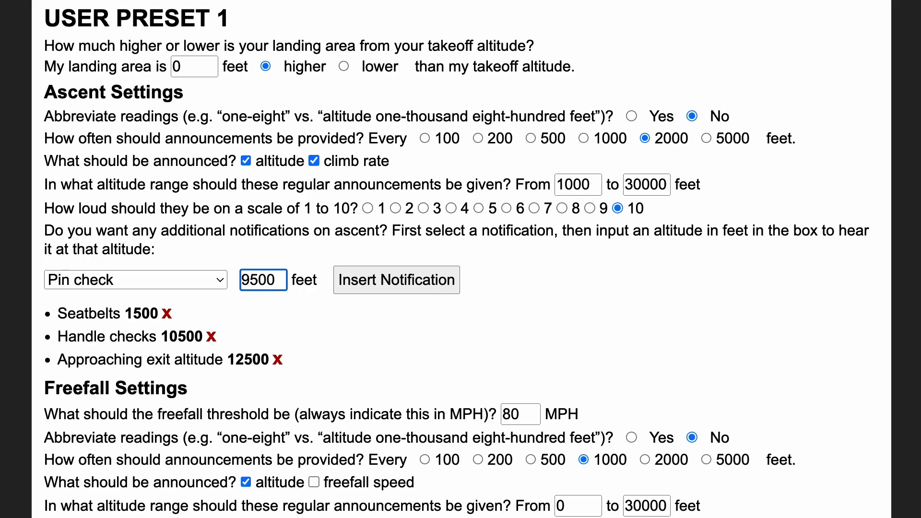
click(391, 280)
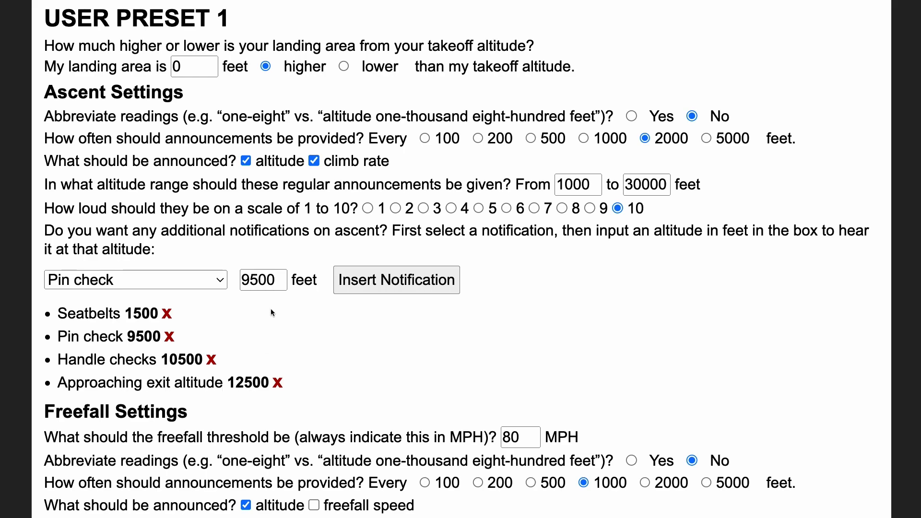
Step: Examine User Preset 1's freefall settings and the notification types available for freefall
scroll(357, 361, down, 6)
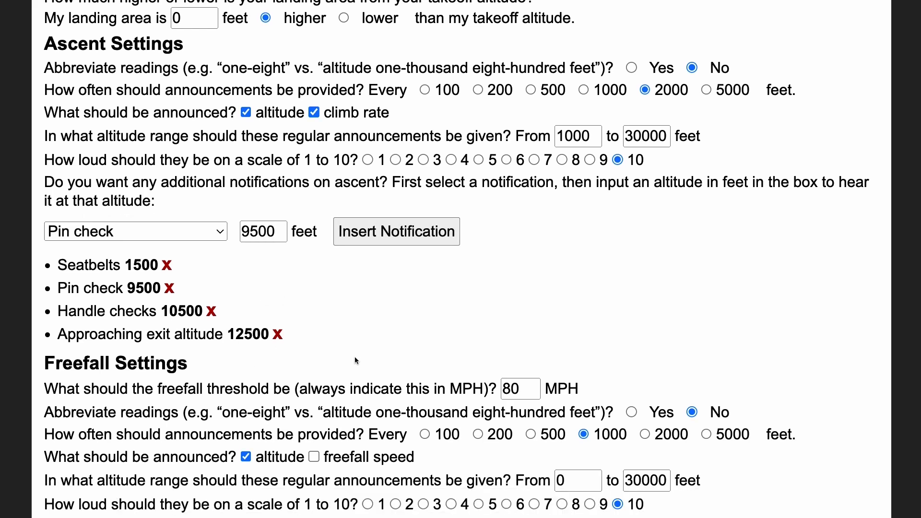
scroll(355, 358, down, 3)
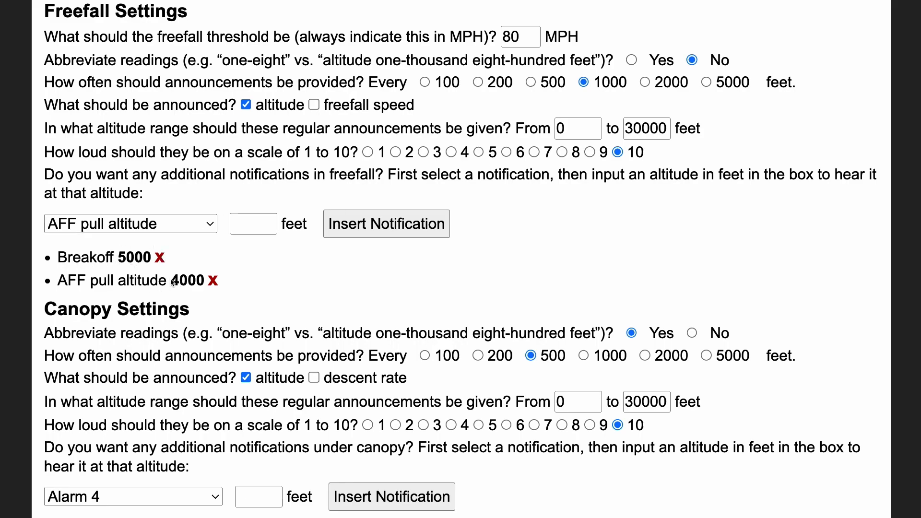
click(150, 229)
scroll(121, 252, down, 10)
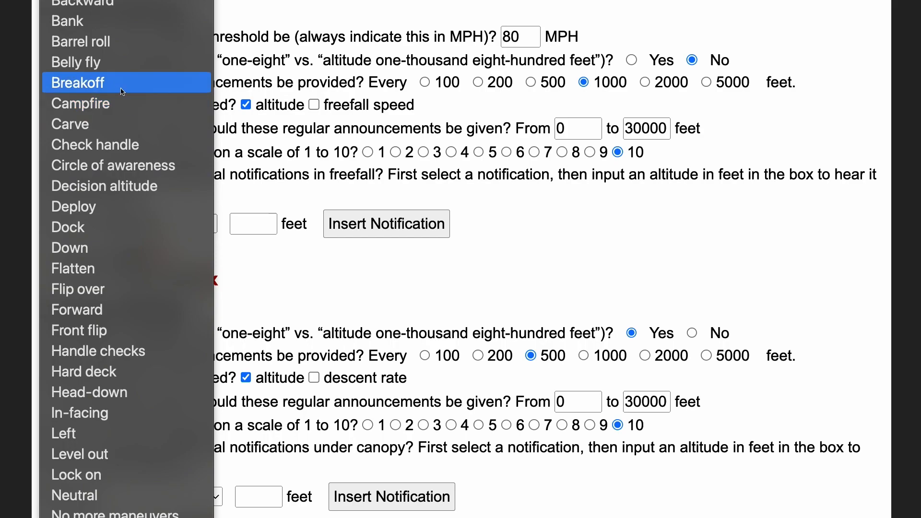
scroll(115, 70, down, 7)
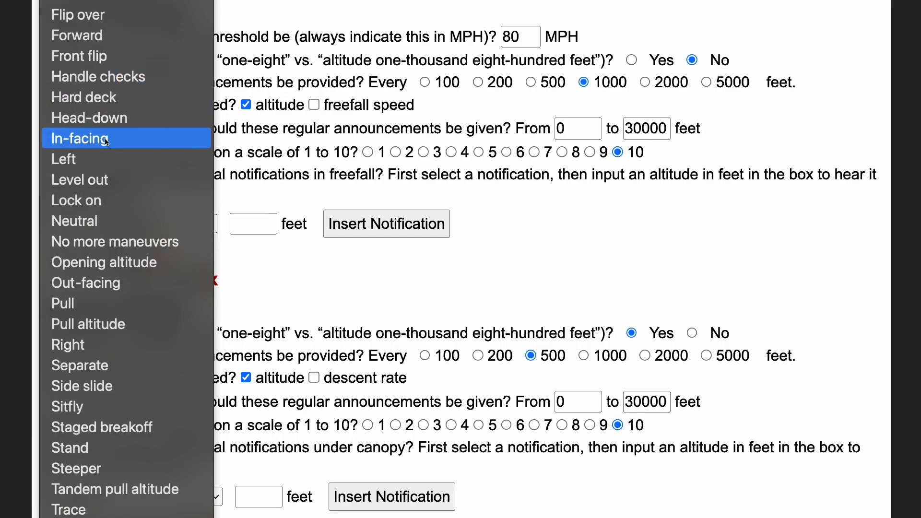
scroll(110, 147, down, 2)
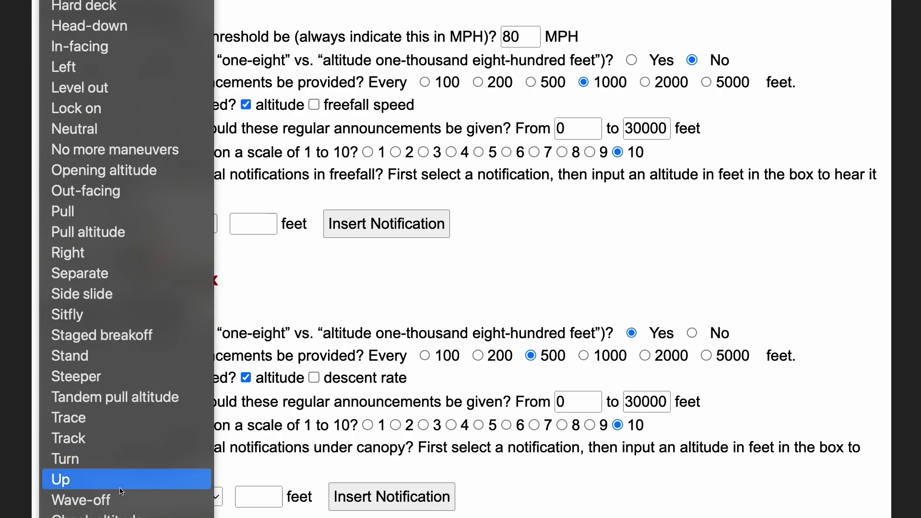
click(336, 300)
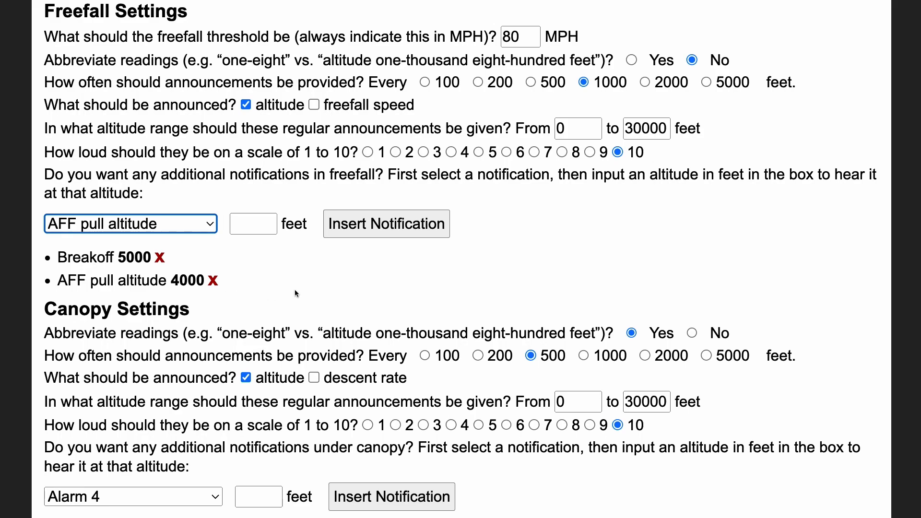
Step: Turn off abbreviated readings in User Preset 1's canopy settings
scroll(295, 292, down, 4)
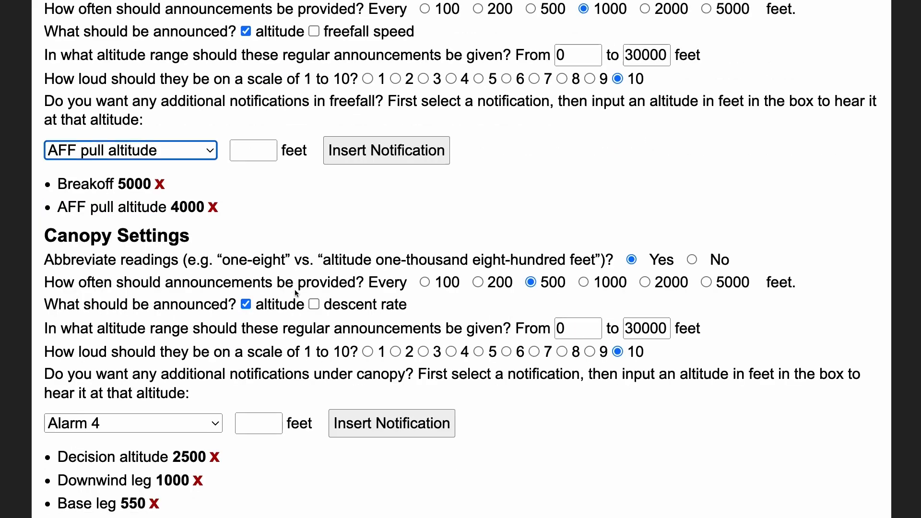
scroll(297, 293, down, 2)
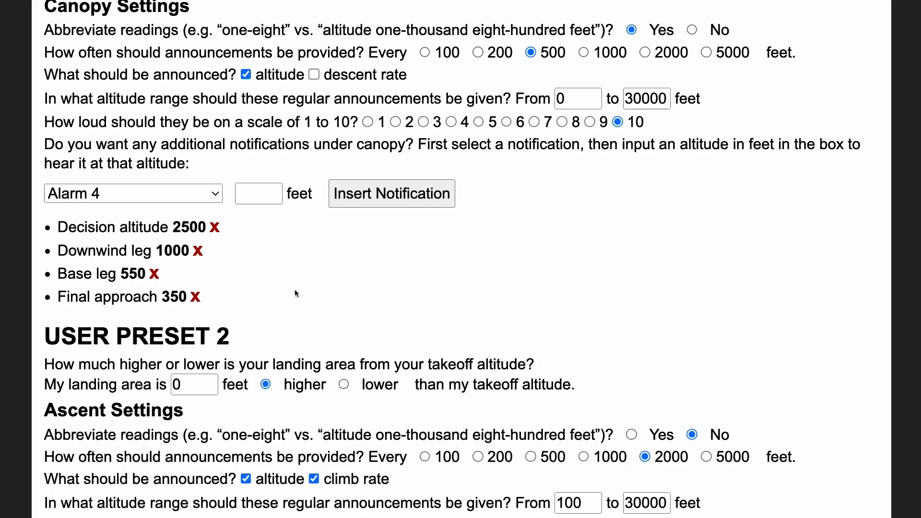
click(693, 39)
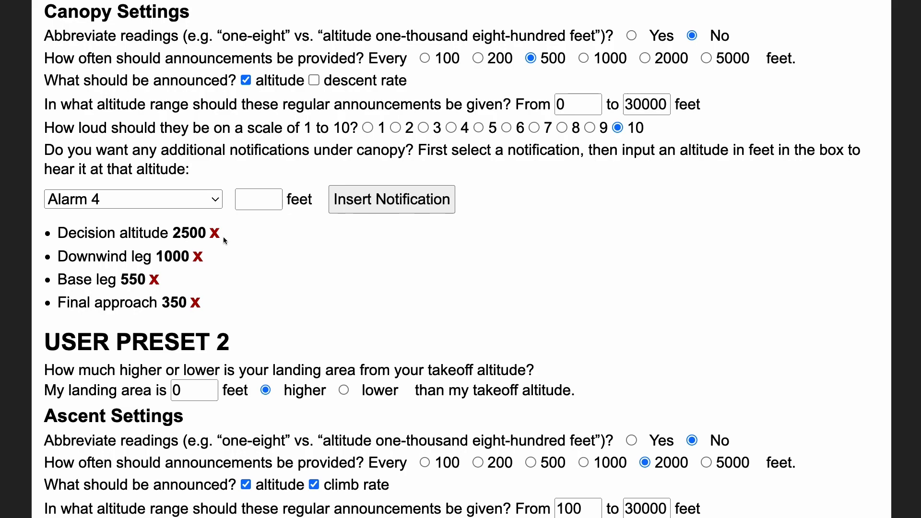
Step: Remove the Final approach and Base leg canopy notifications in User Preset 1, and insert a Base leg notification at 750 feet
click(198, 304)
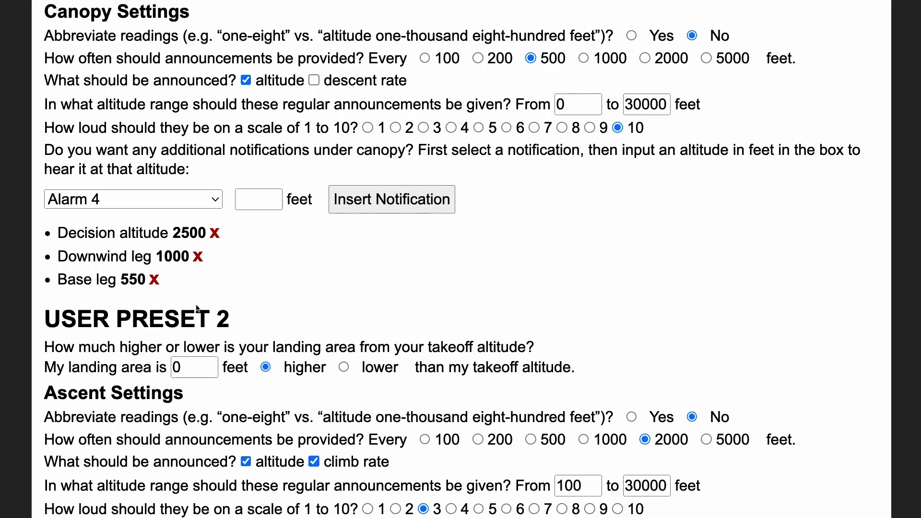
click(154, 280)
click(262, 201)
click(214, 201)
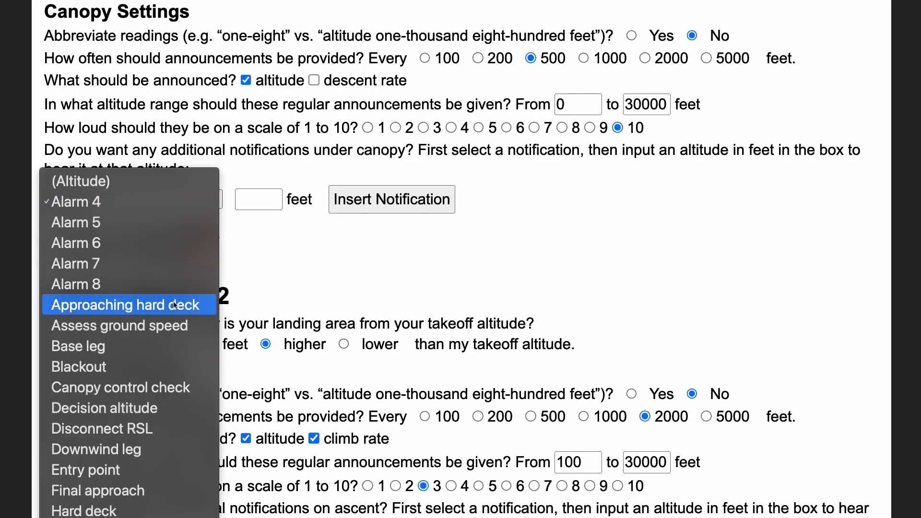
click(137, 449)
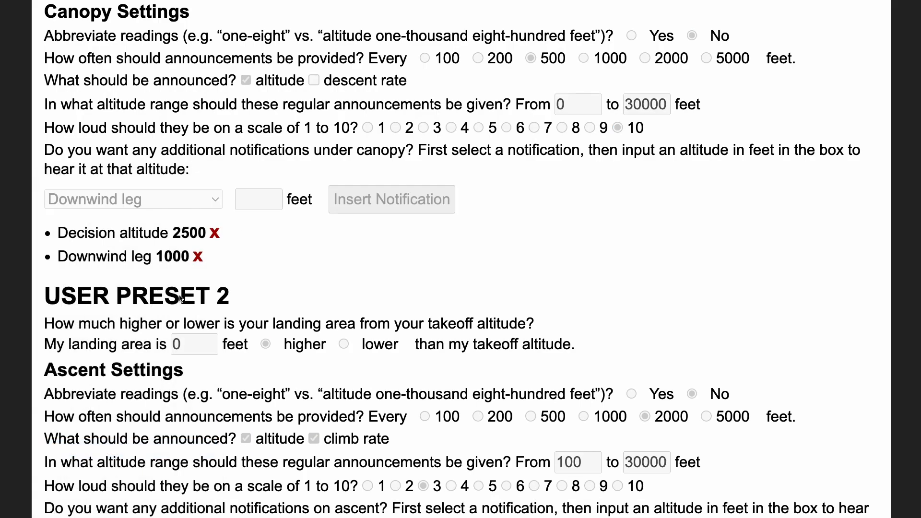
click(214, 201)
click(214, 201)
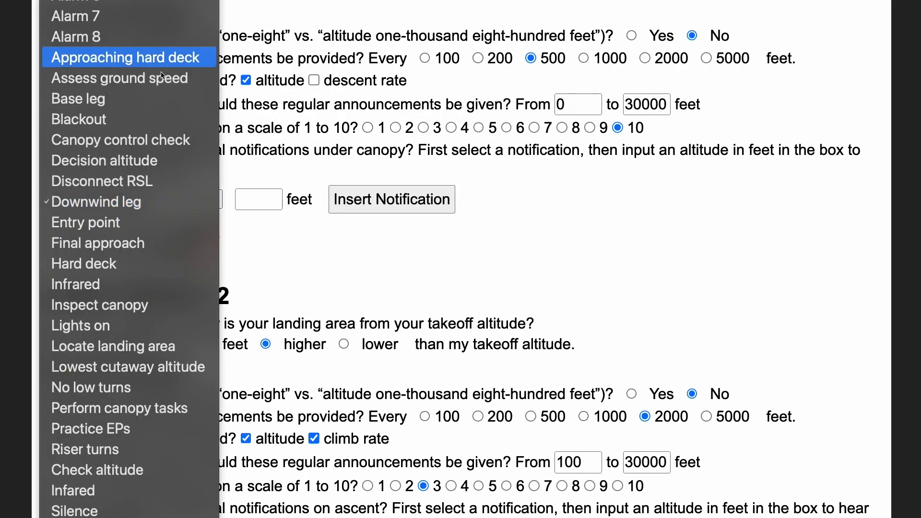
click(168, 99)
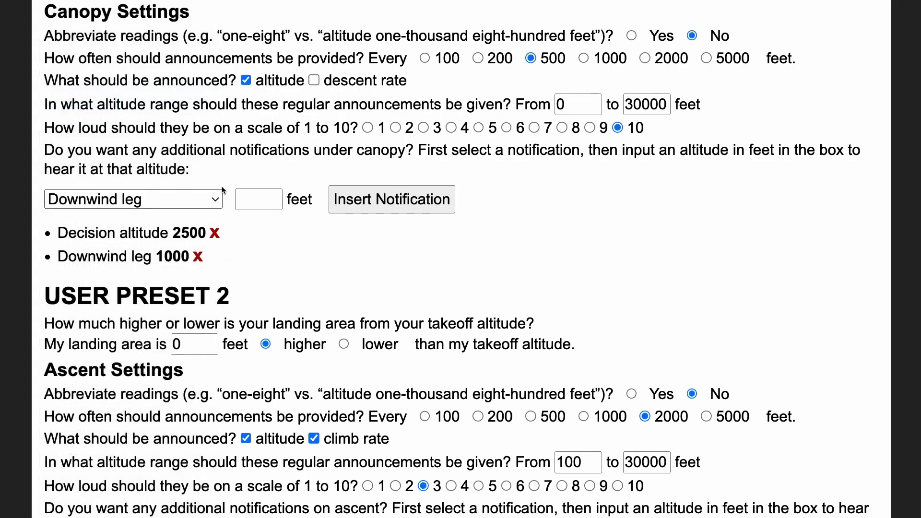
click(253, 200)
click(252, 200)
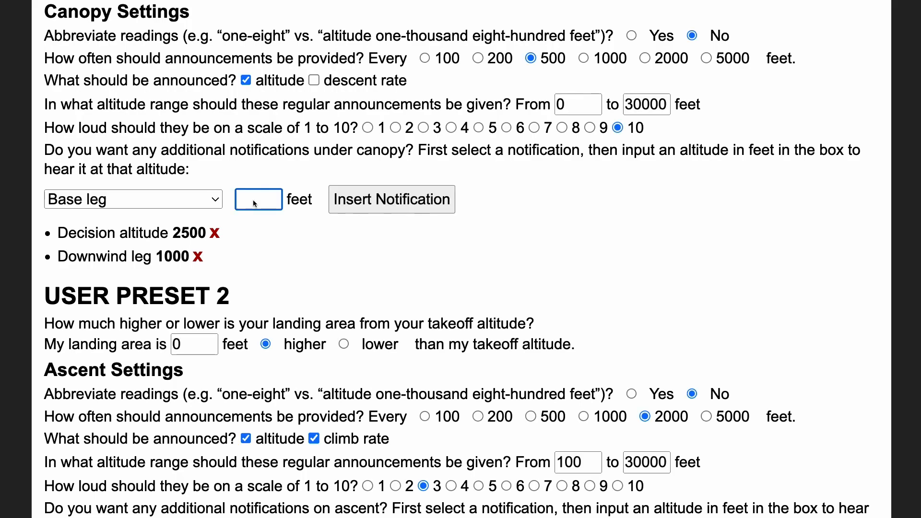
text(750)
click(369, 199)
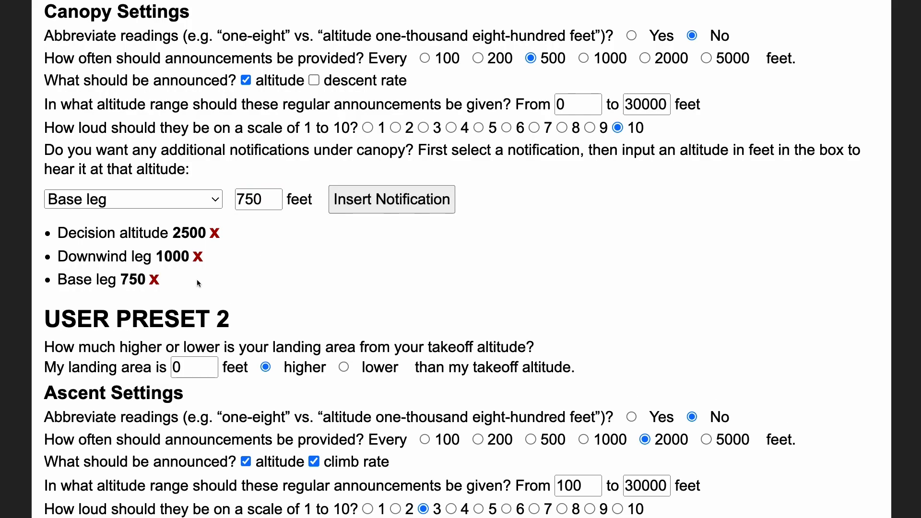
Step: Insert a Final approach notification at 500 feet in User Preset 1's canopy settings
click(179, 204)
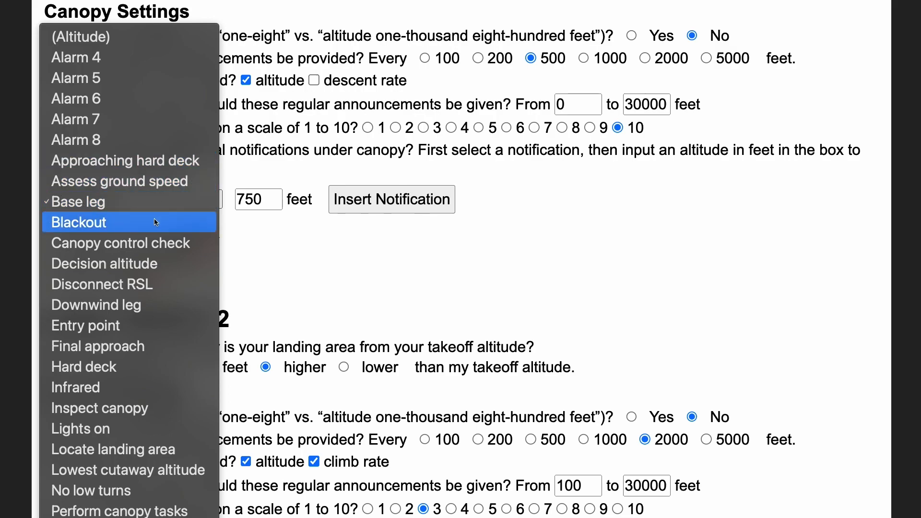
click(151, 346)
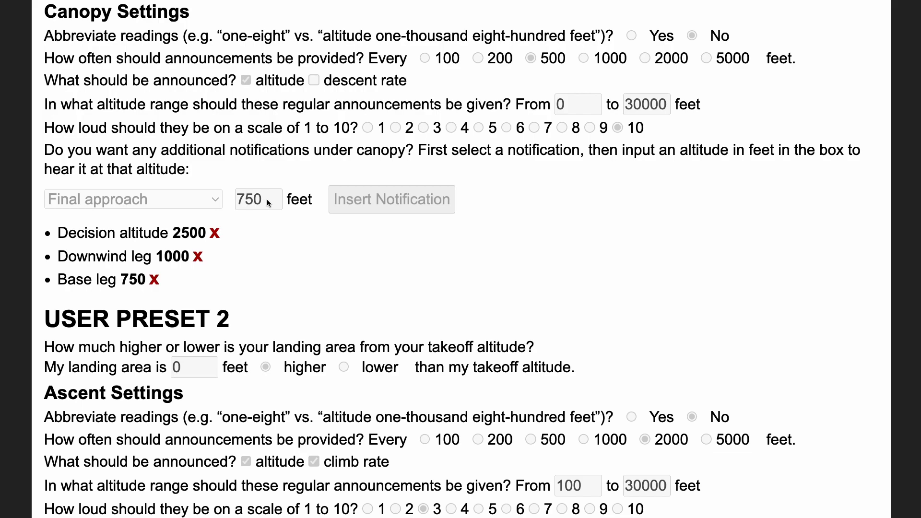
drag(266, 199, 229, 200)
text(600)
key(BackSpace)
key(BackSpace)
key(BackSpace)
text(590)
key(BackSpace)
key(BackSpace)
text(00)
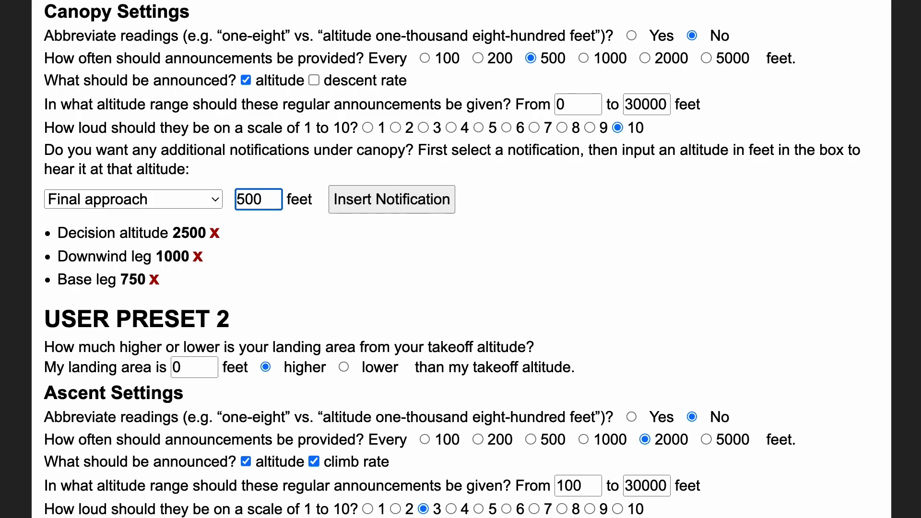
click(368, 202)
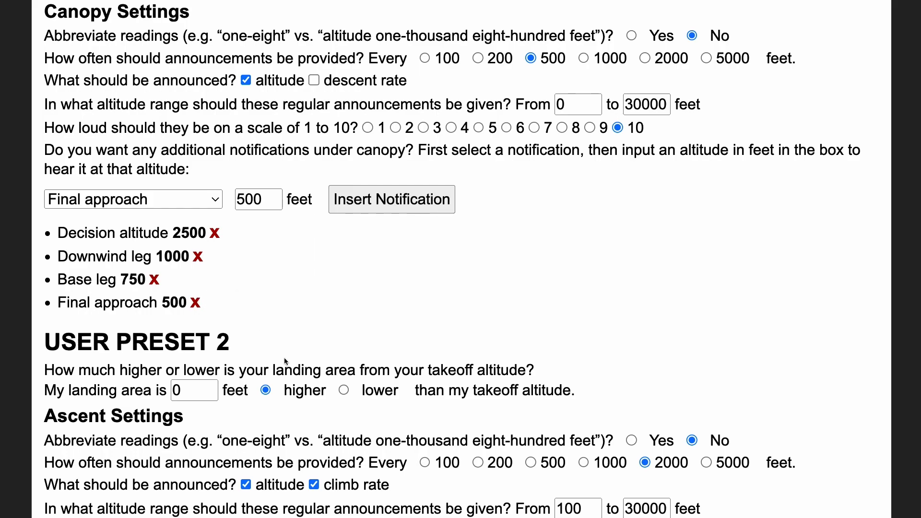
Step: Look over User Preset 2's ascent and freefall settings and return to the main settings
scroll(266, 358, down, 5)
scroll(538, 350, down, 2)
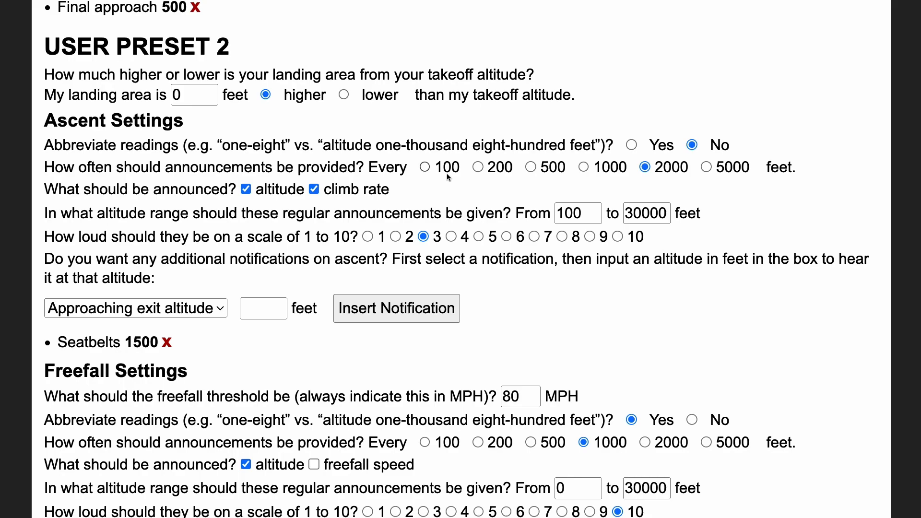
scroll(447, 176, down, 1)
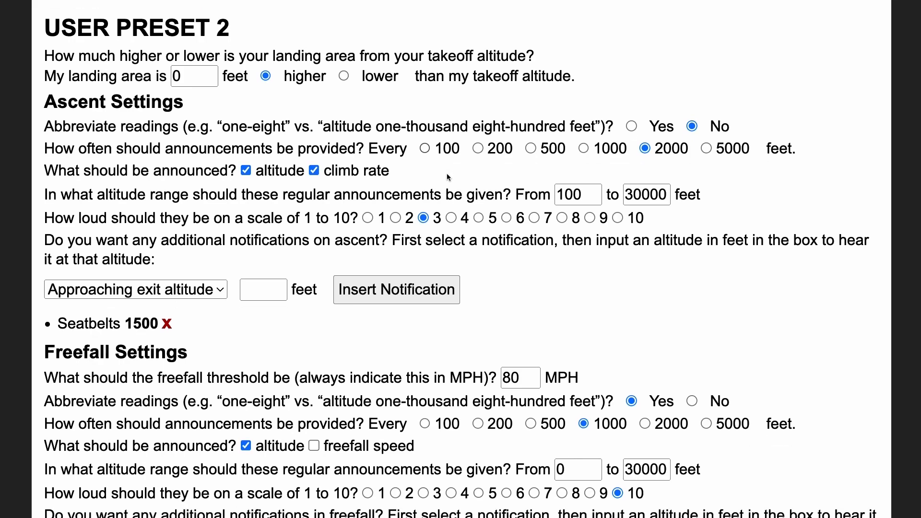
scroll(447, 176, up, 6)
scroll(449, 177, up, 20)
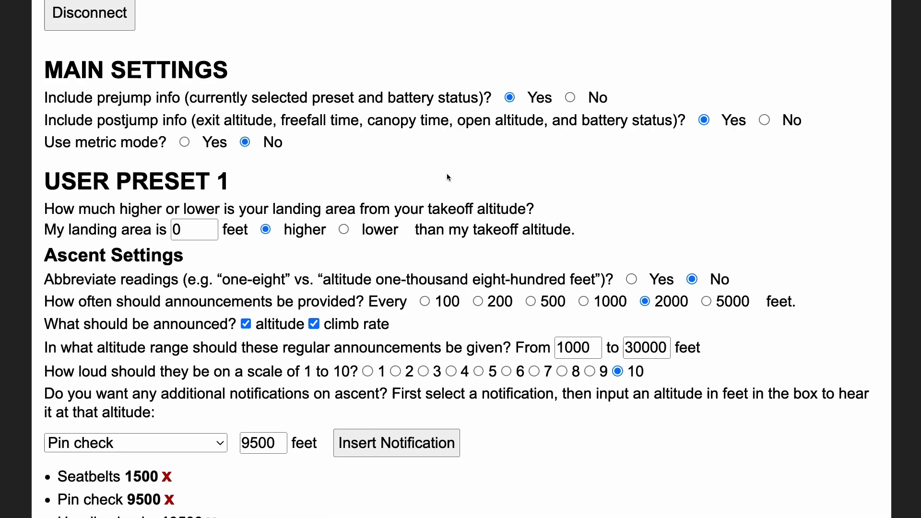